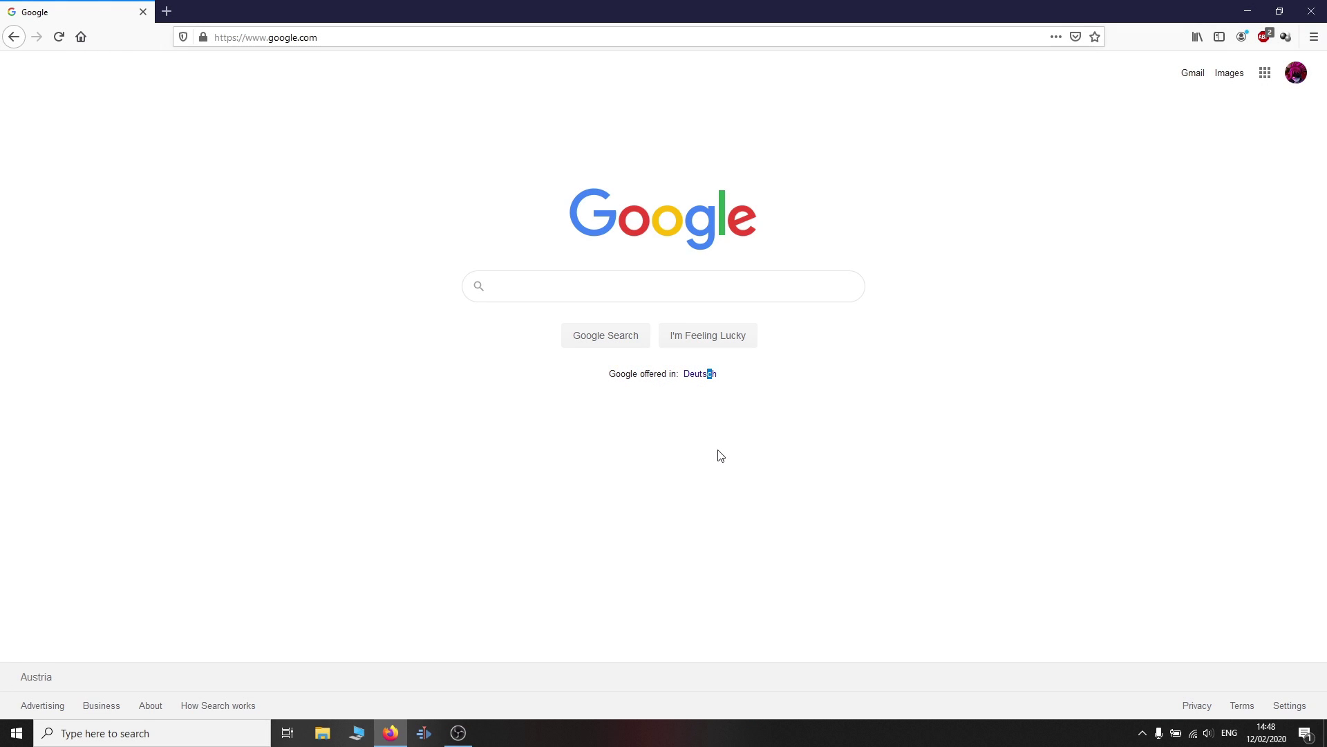
# Step: Run a Google search for 'armor game'
pyautogui.click(716, 455)
pyautogui.click(616, 286)
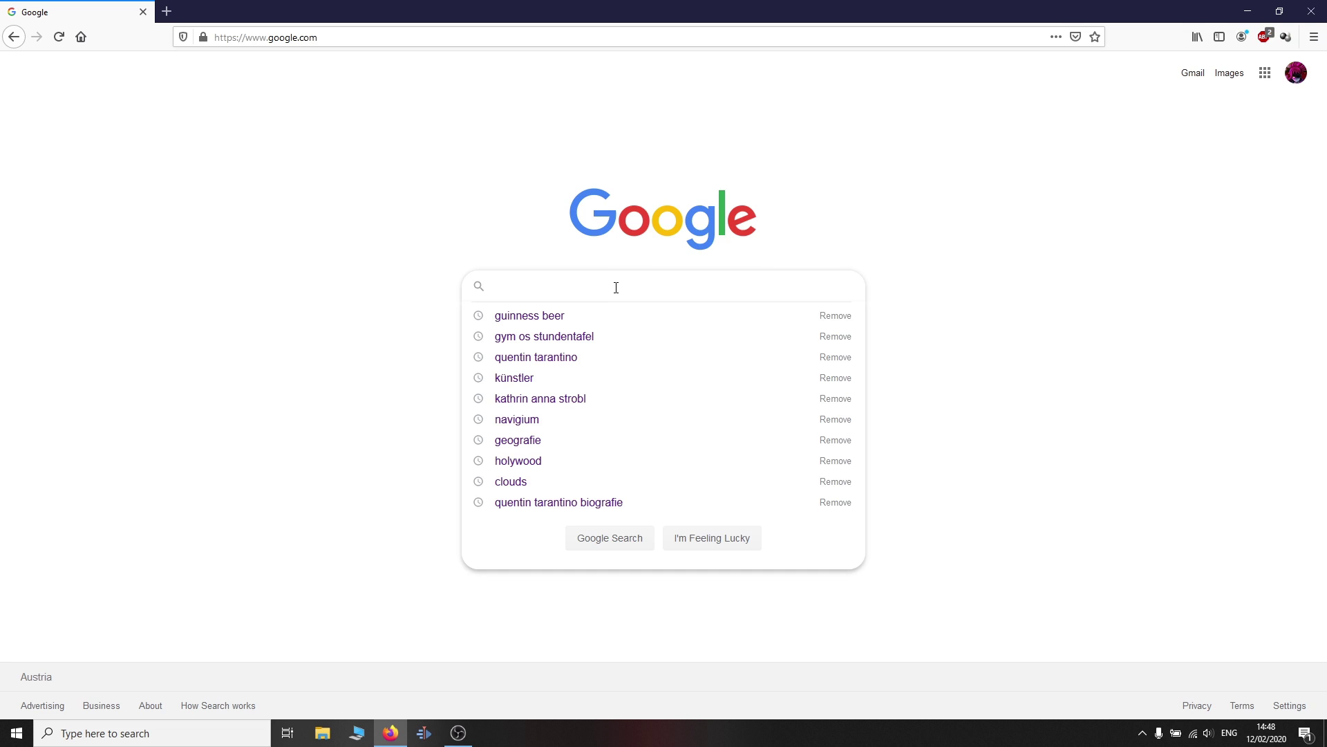
pyautogui.write('armor game')
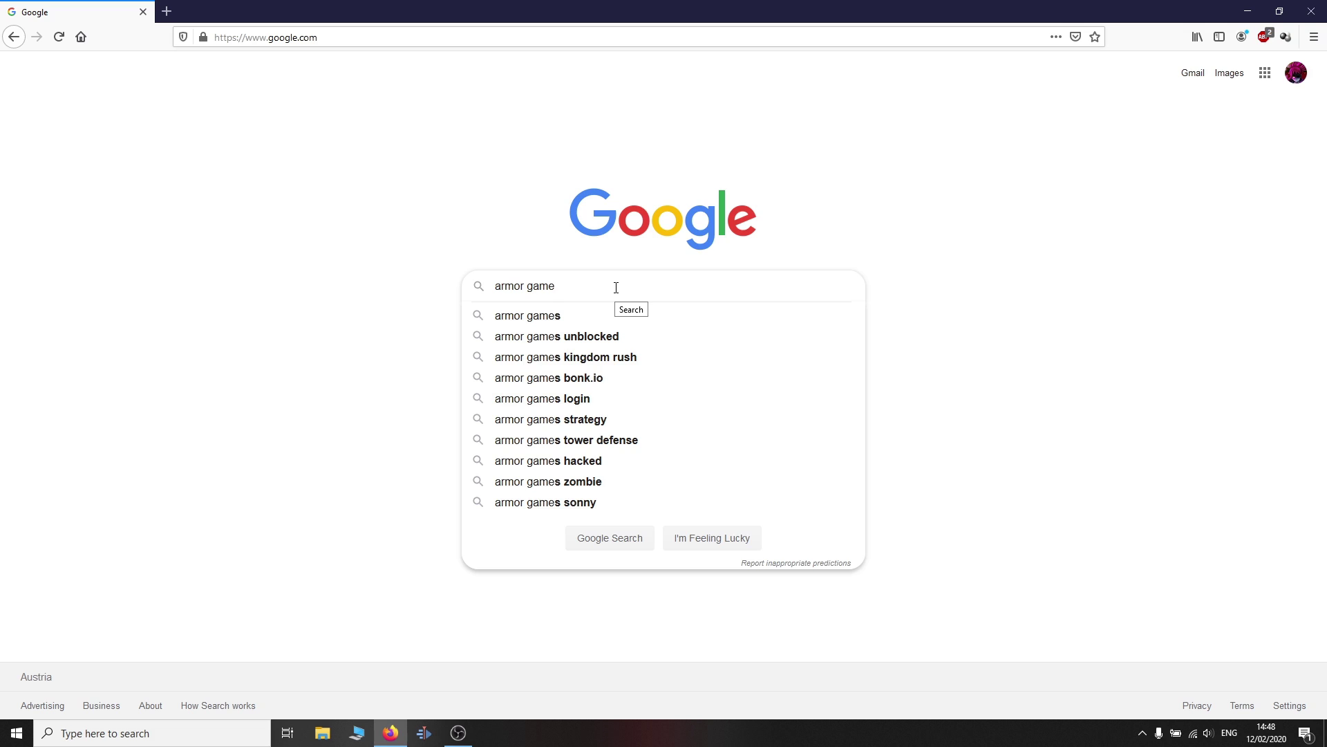
pyautogui.press('Return')
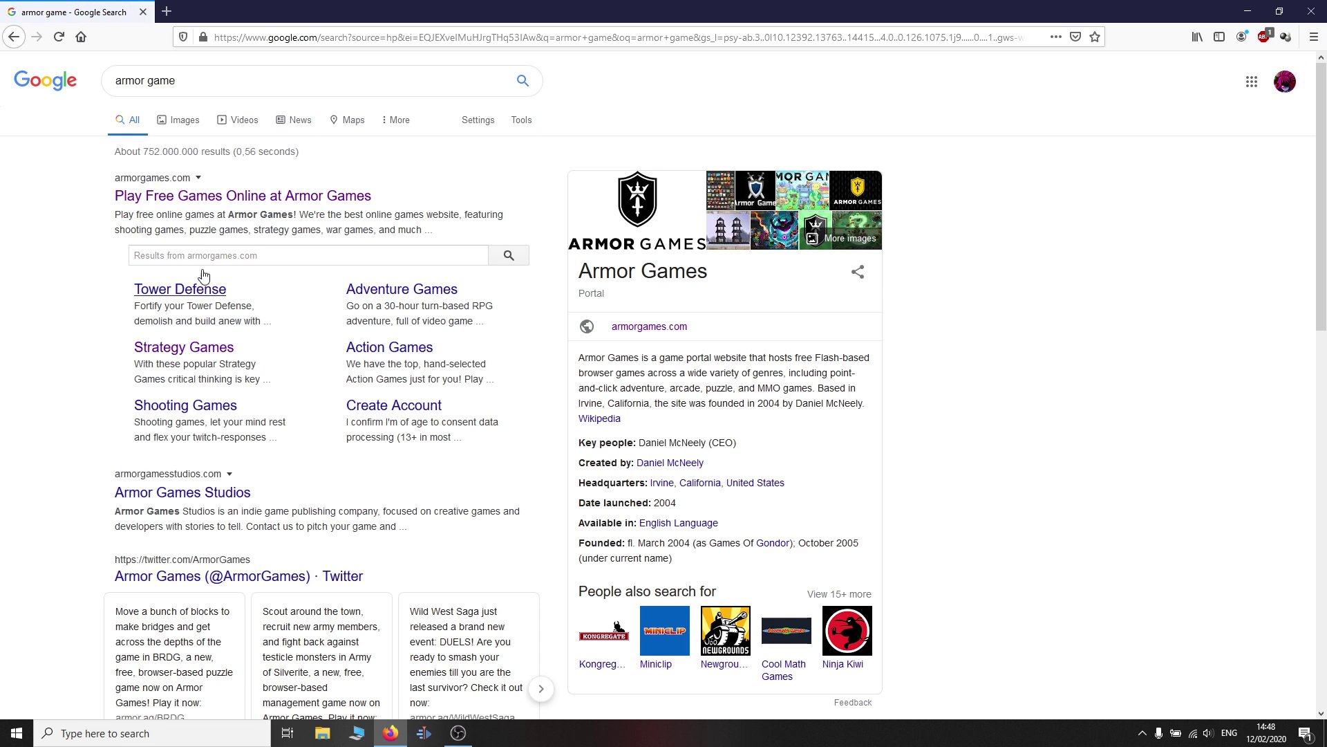
# Step: Open Armor Games, open Kingdom Rush Frontiers in a background tab, and close the home tab
pyautogui.click(333, 197)
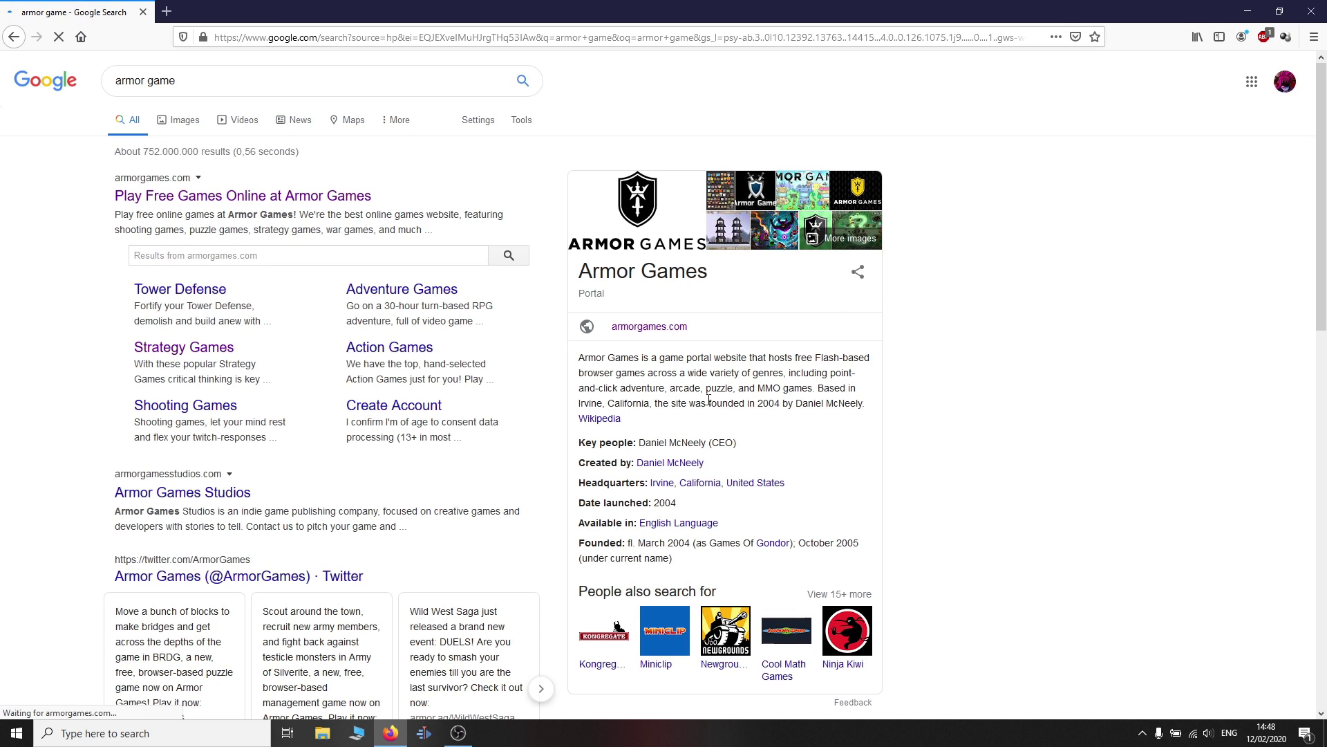
pyautogui.scroll(-5, 812, 344)
pyautogui.scroll(-5, 812, 344)
pyautogui.scroll(-5, 812, 344)
pyautogui.scroll(-4, 813, 345)
pyautogui.scroll(-3, 884, 330)
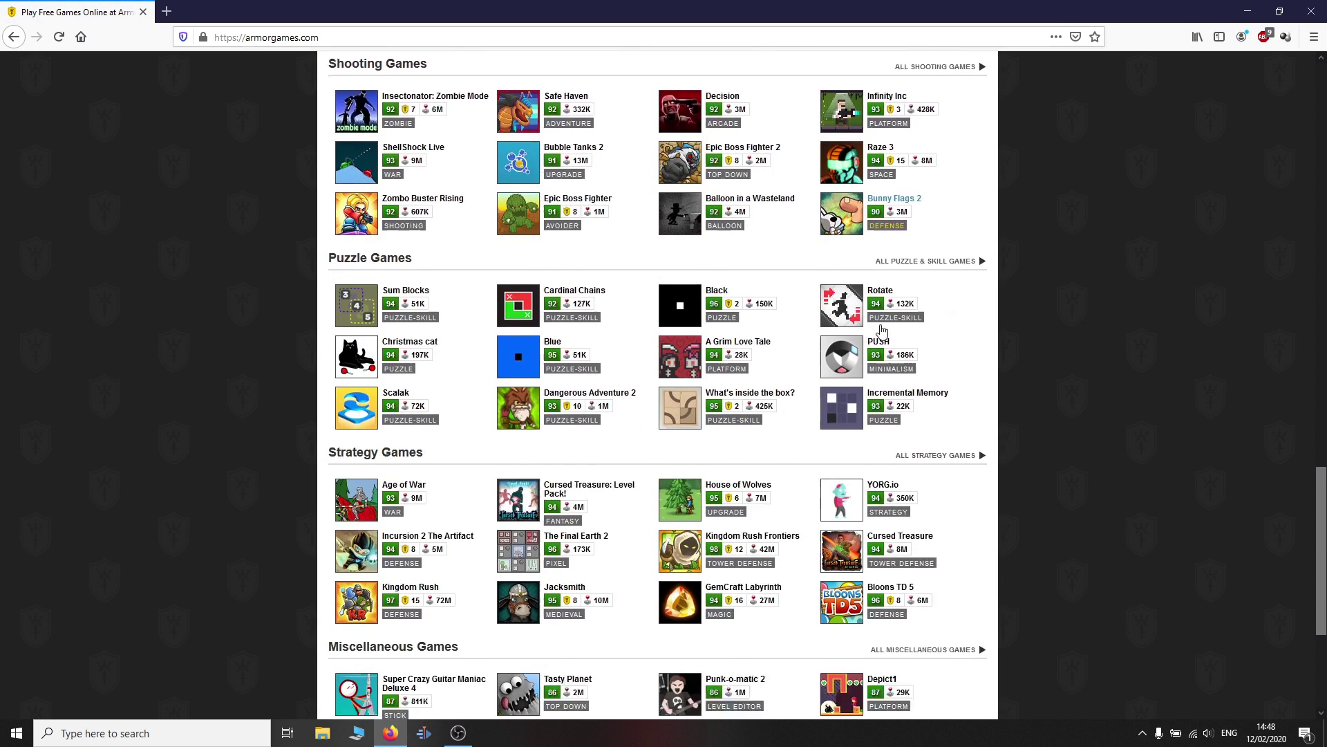
pyautogui.scroll(-1, 885, 331)
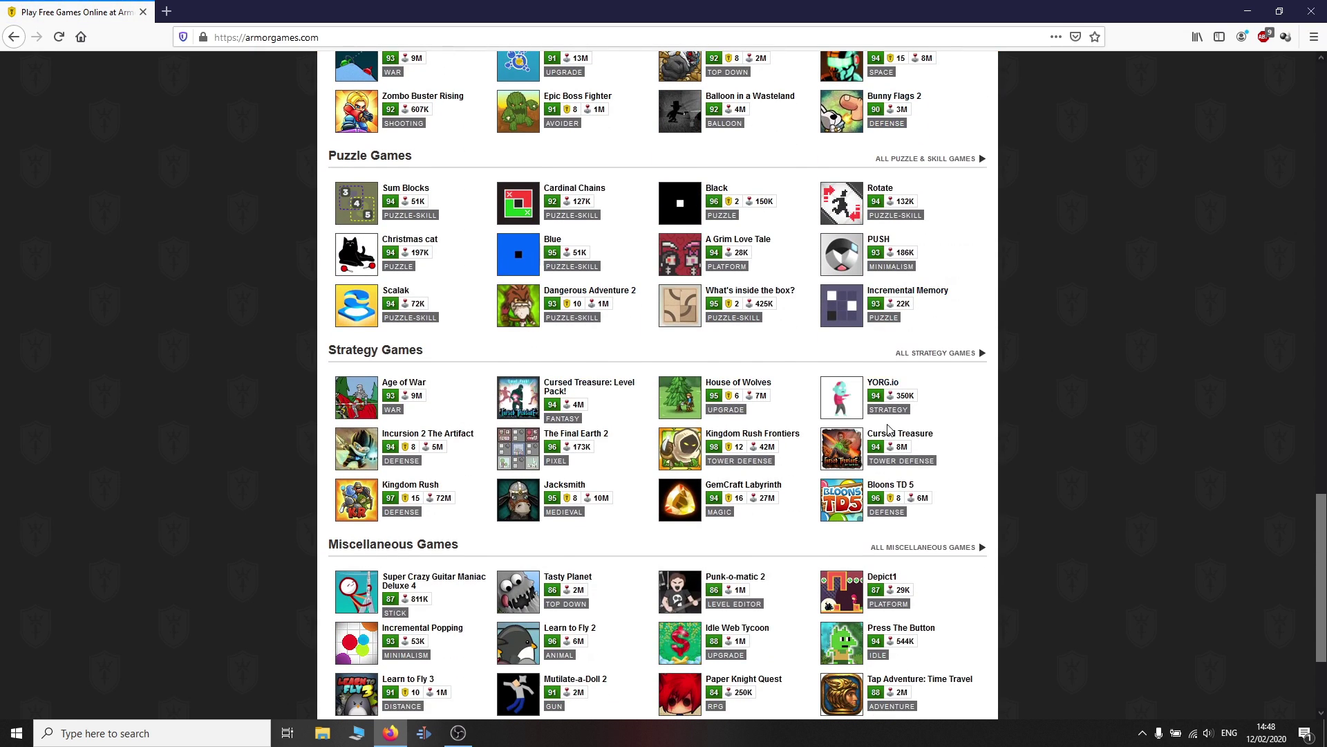
pyautogui.rightClick(738, 444)
pyautogui.click(789, 448)
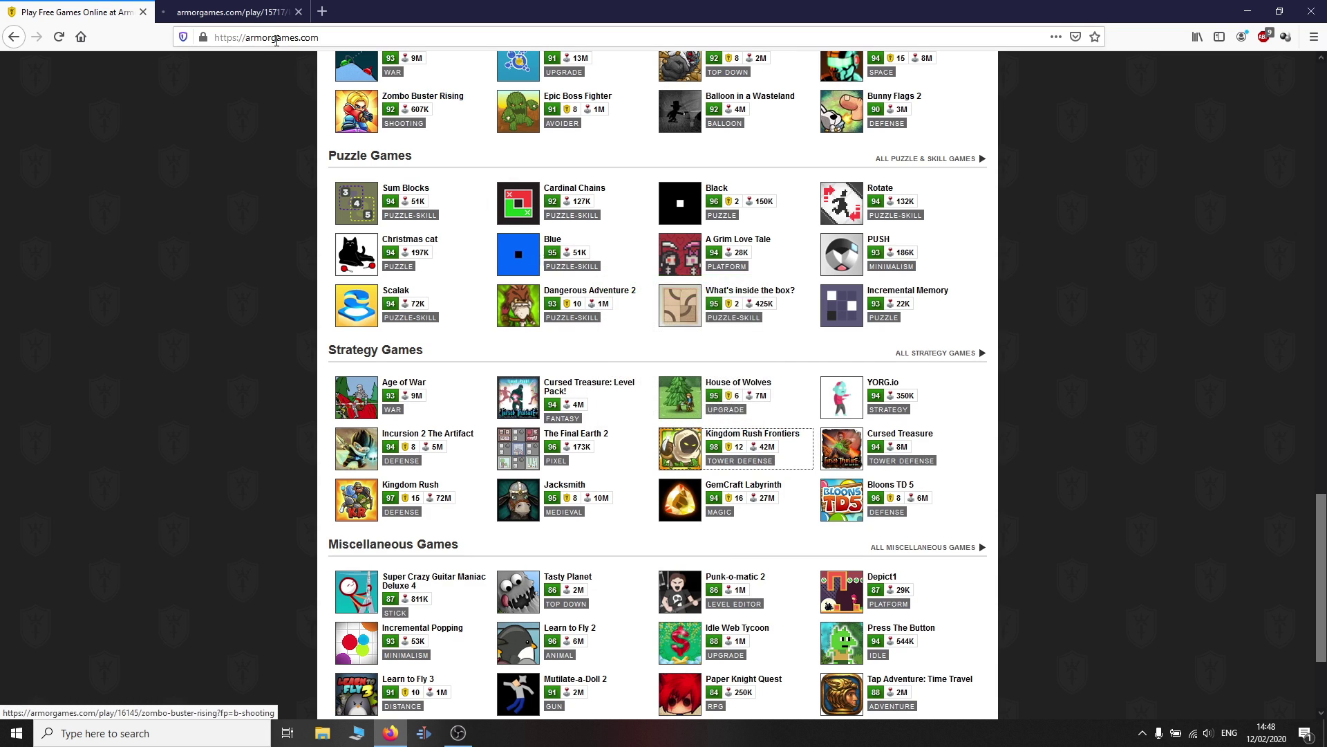
pyautogui.click(143, 12)
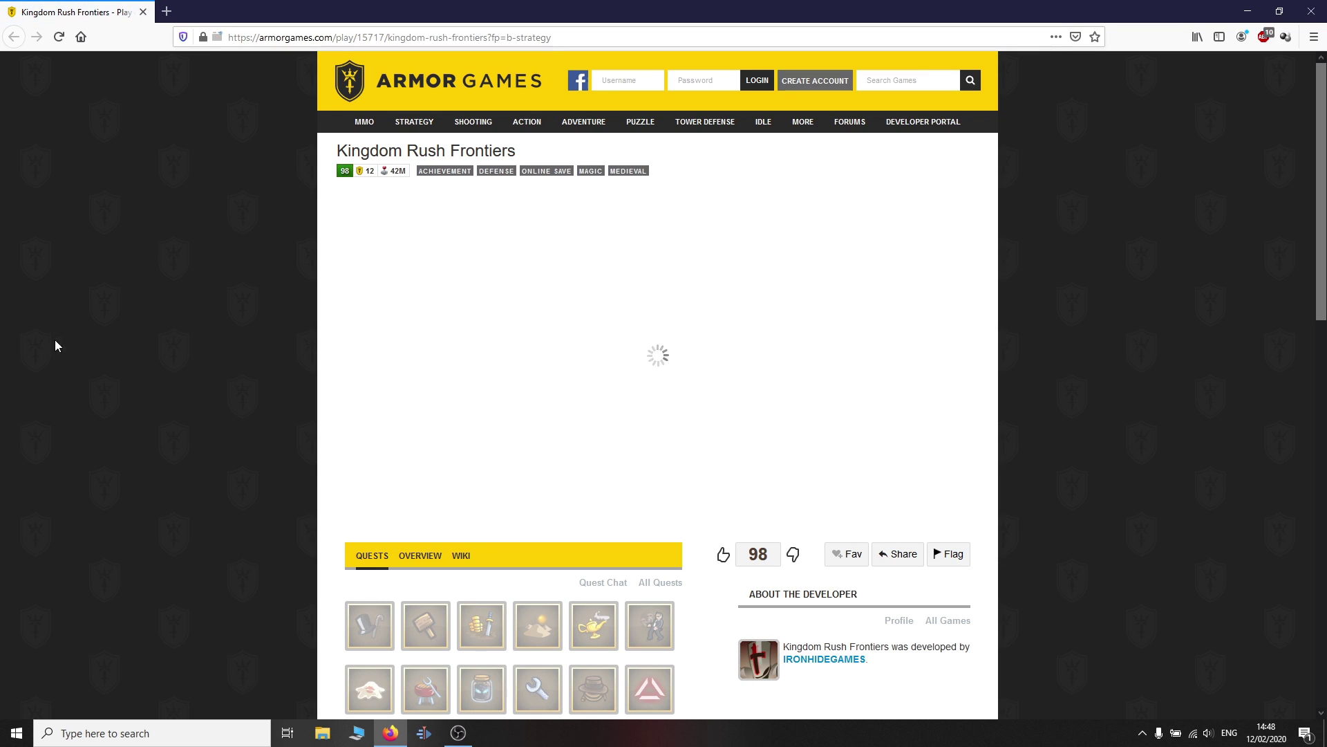
# Step: Open View Page Info from the Kingdom Rush Frontiers page's context menu
pyautogui.rightClick(143, 306)
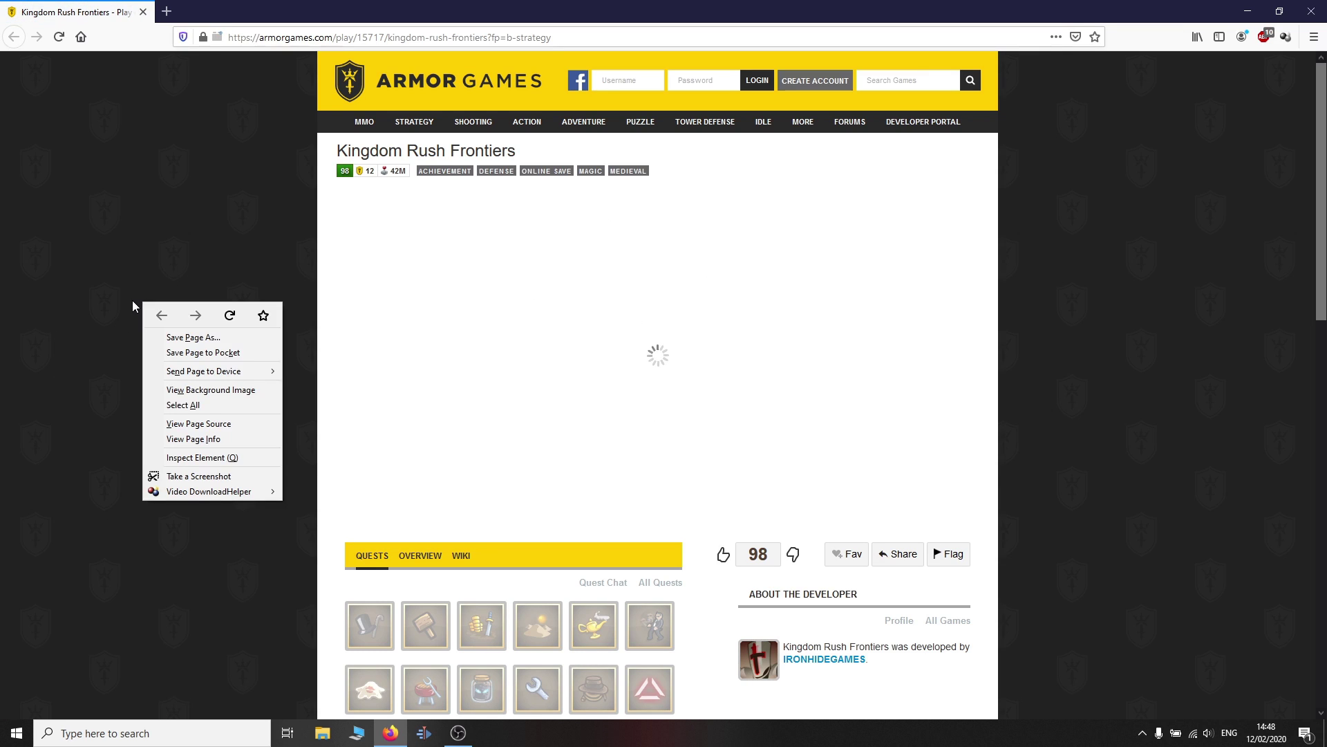
pyautogui.click(370, 267)
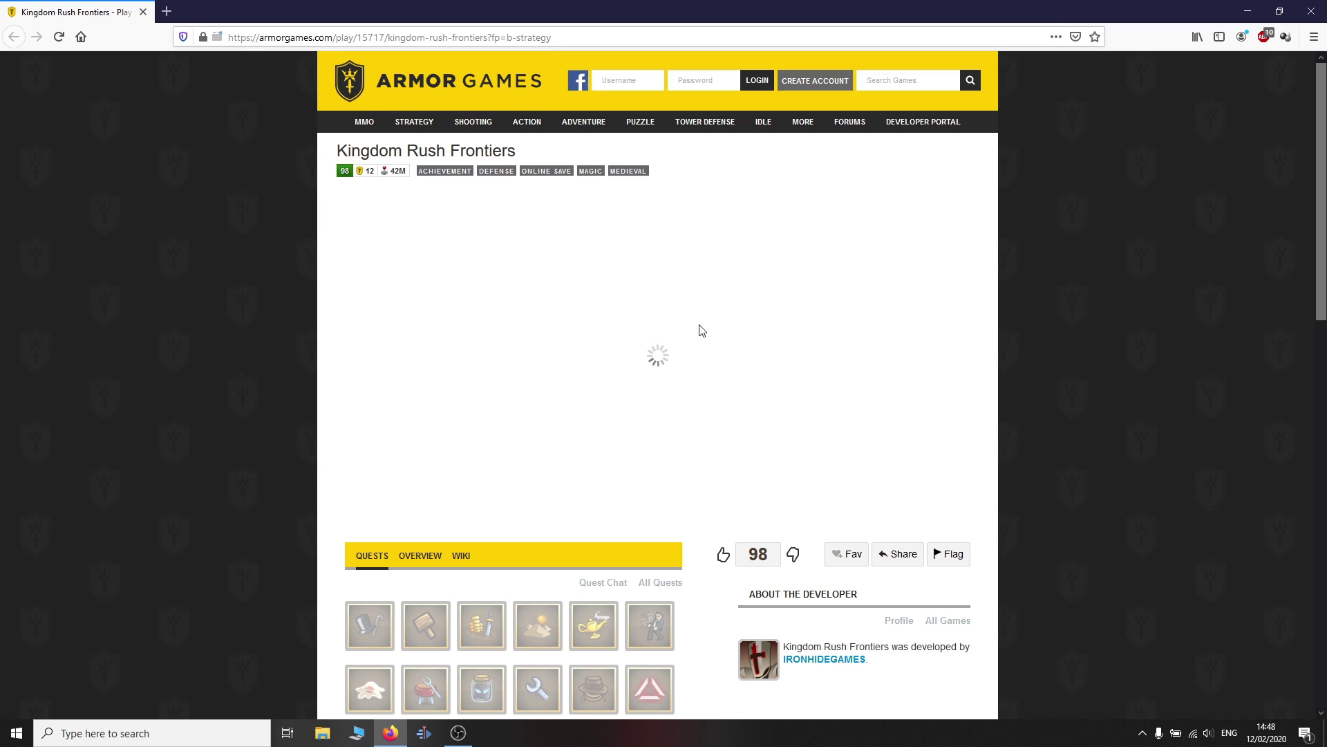
pyautogui.rightClick(141, 332)
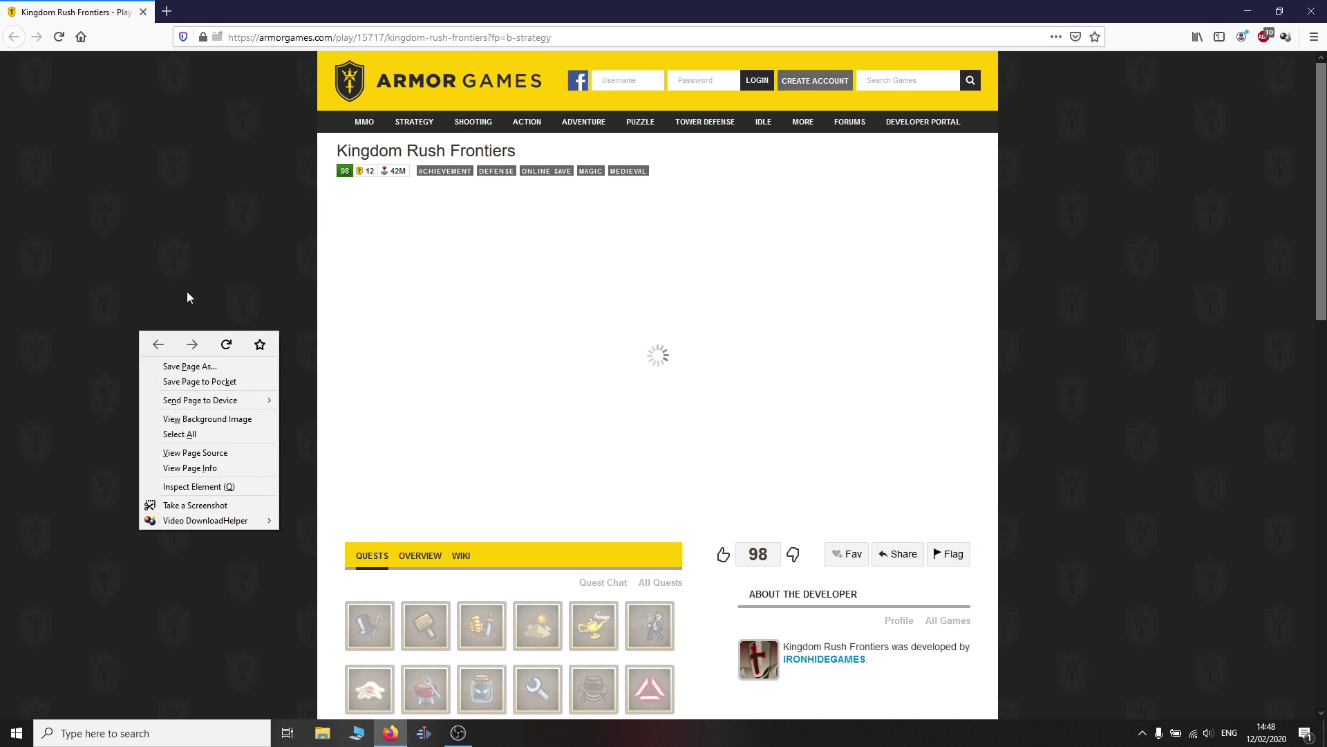
pyautogui.click(1093, 336)
pyautogui.rightClick(1145, 297)
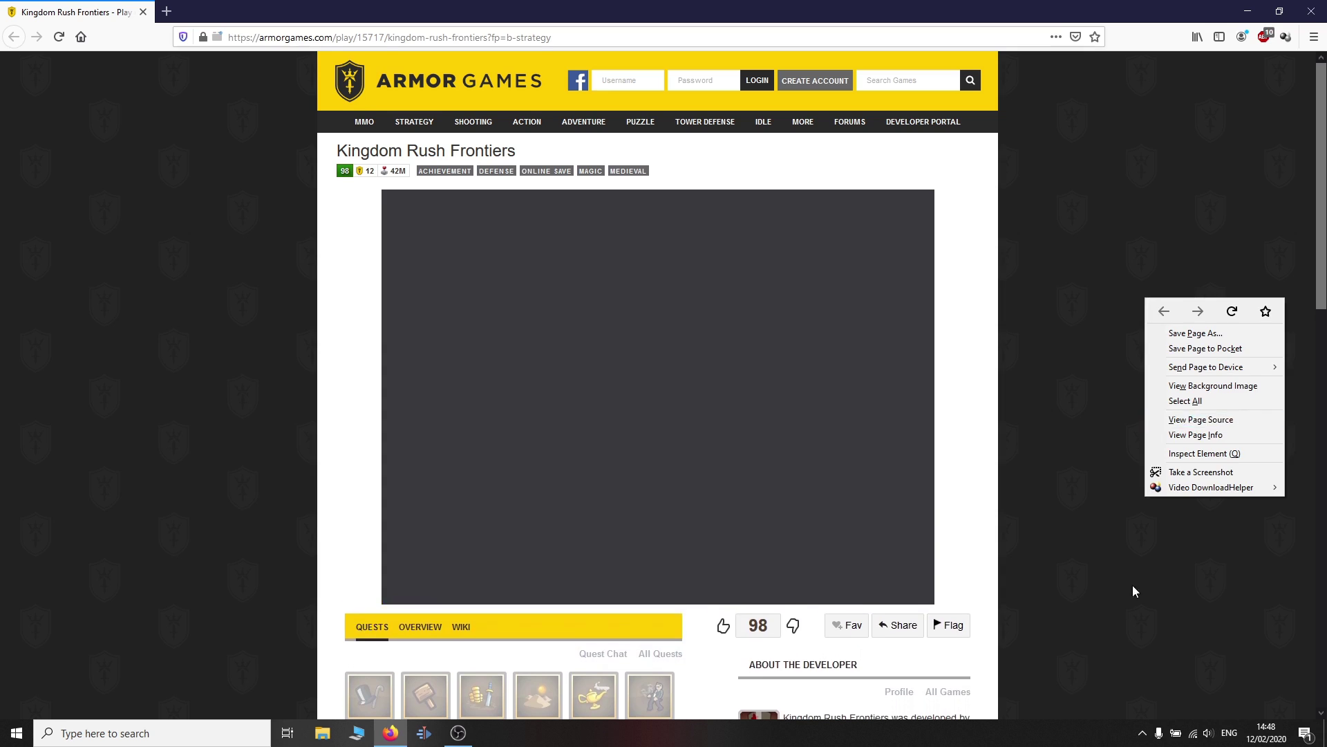
pyautogui.rightClick(1128, 424)
pyautogui.rightClick(90, 295)
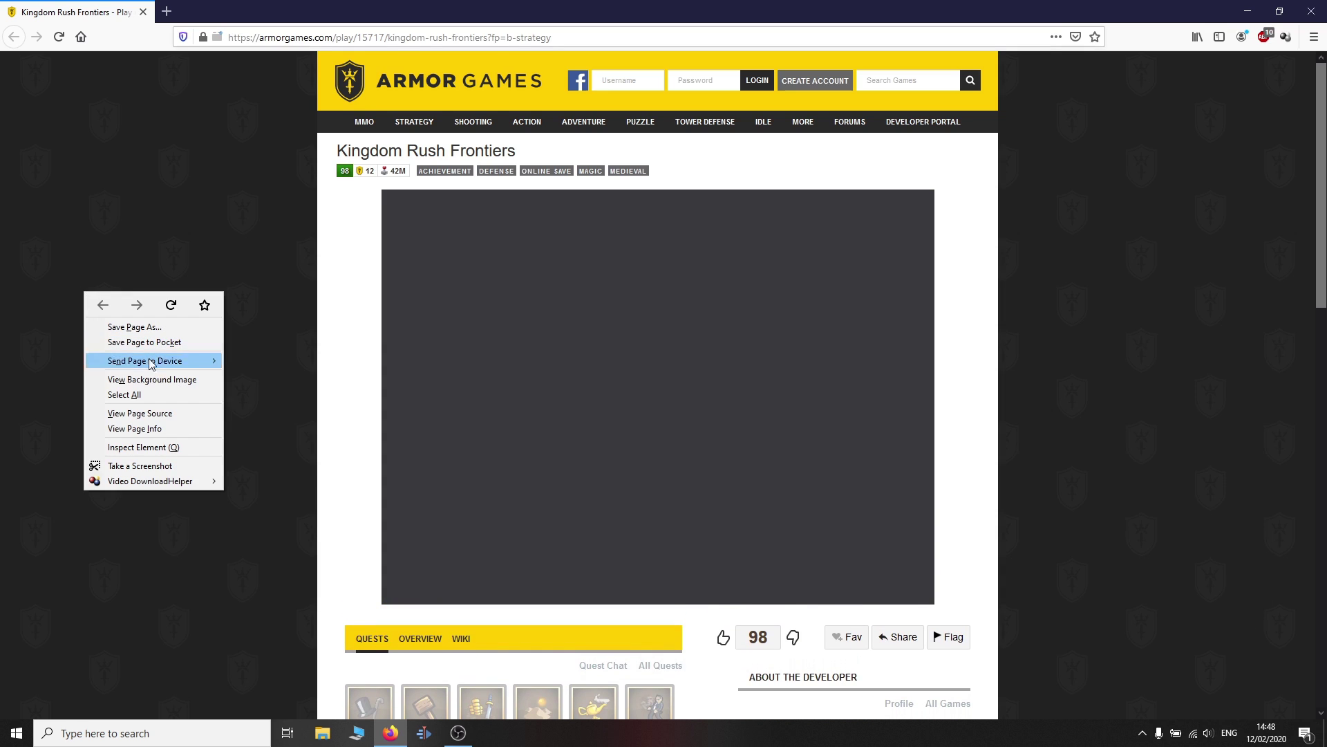
pyautogui.click(183, 429)
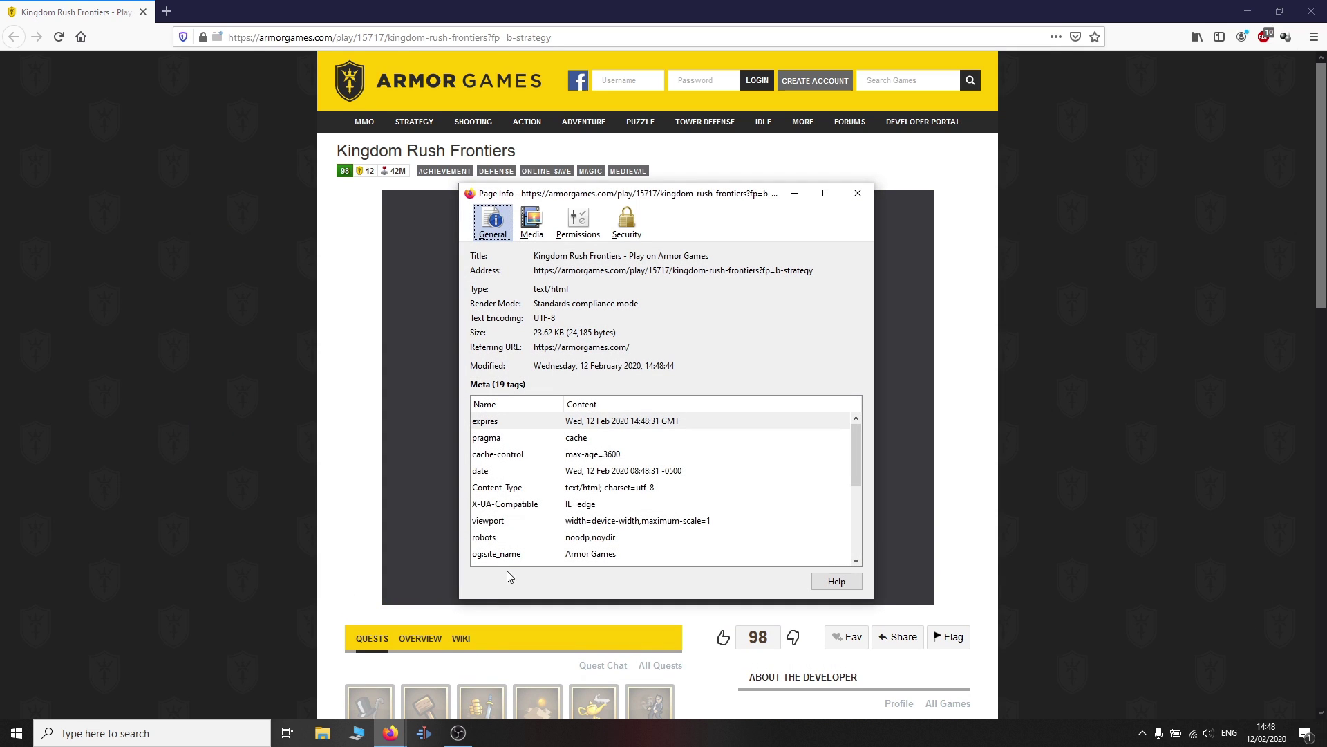
# Step: Copy the Kingdom Rush Frontiers .swf embed address from Page Info's enlarged Media list
pyautogui.click(535, 220)
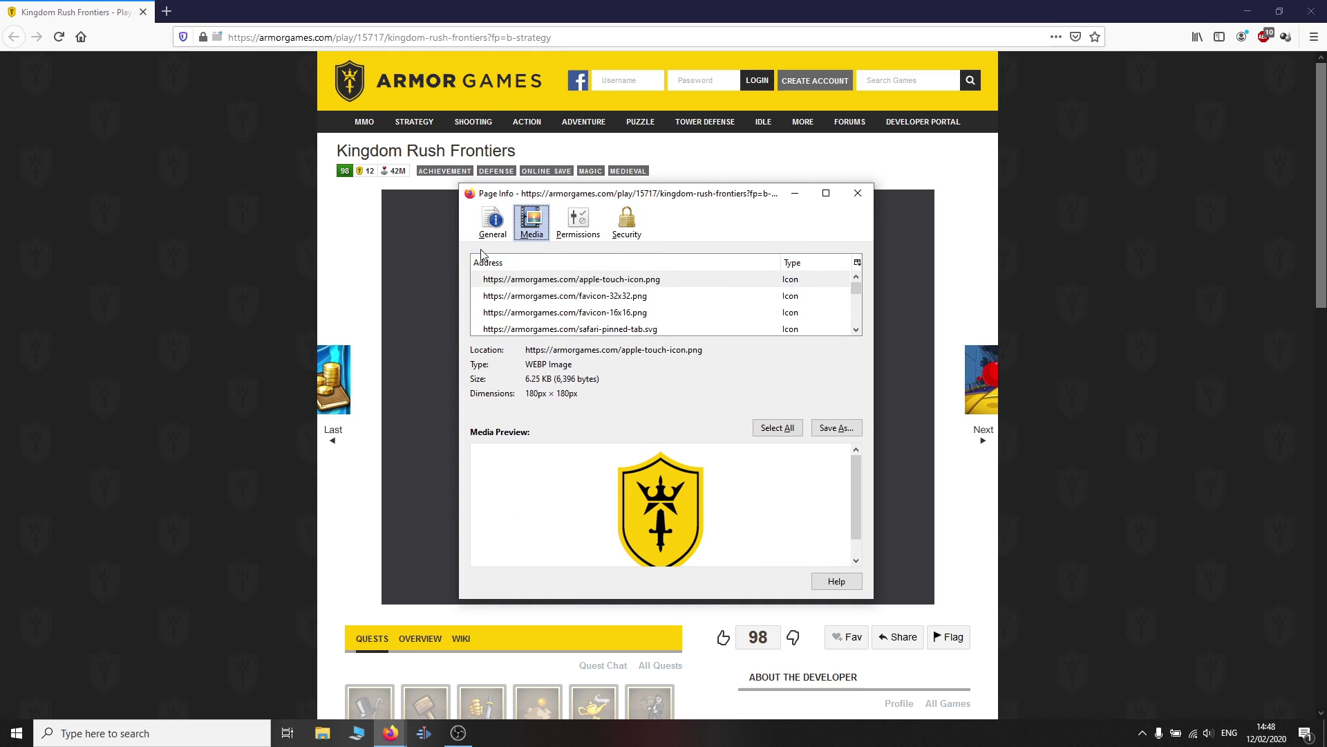
pyautogui.click(571, 279)
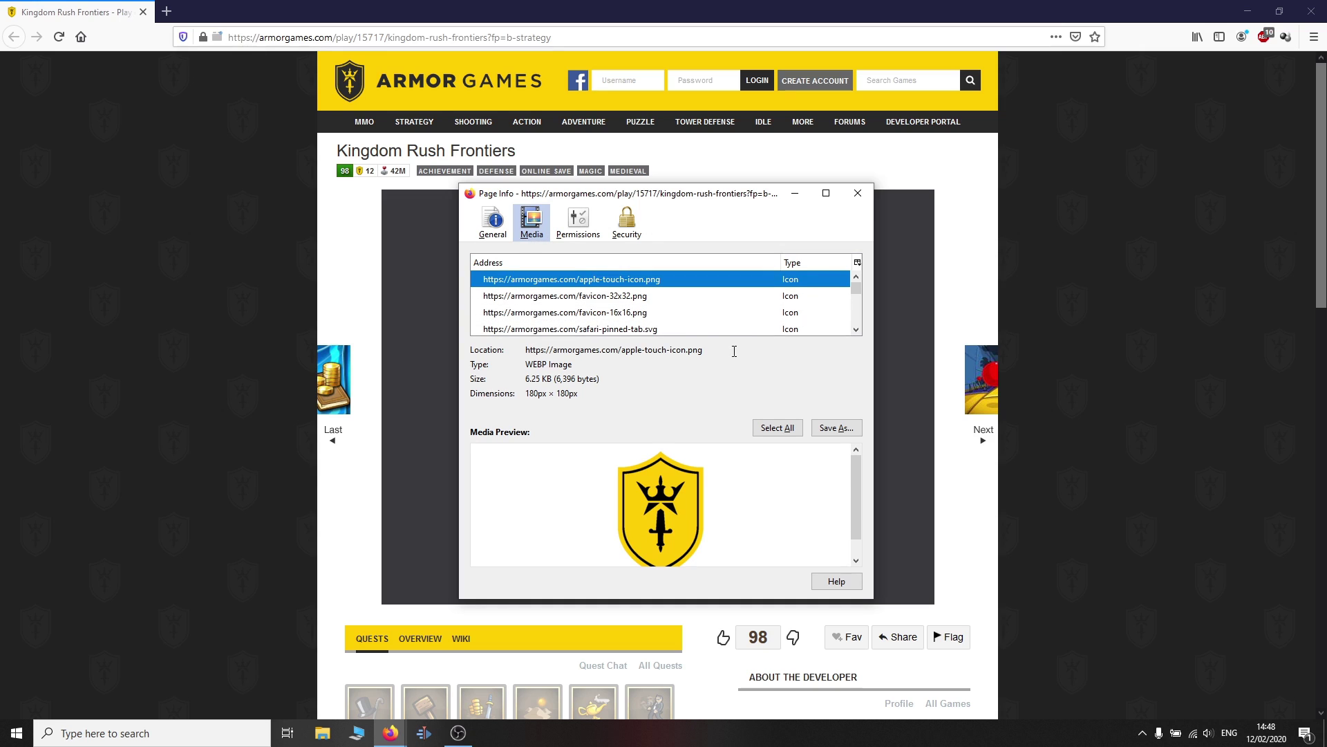
pyautogui.moveTo(732, 338); pyautogui.dragTo(739, 472)
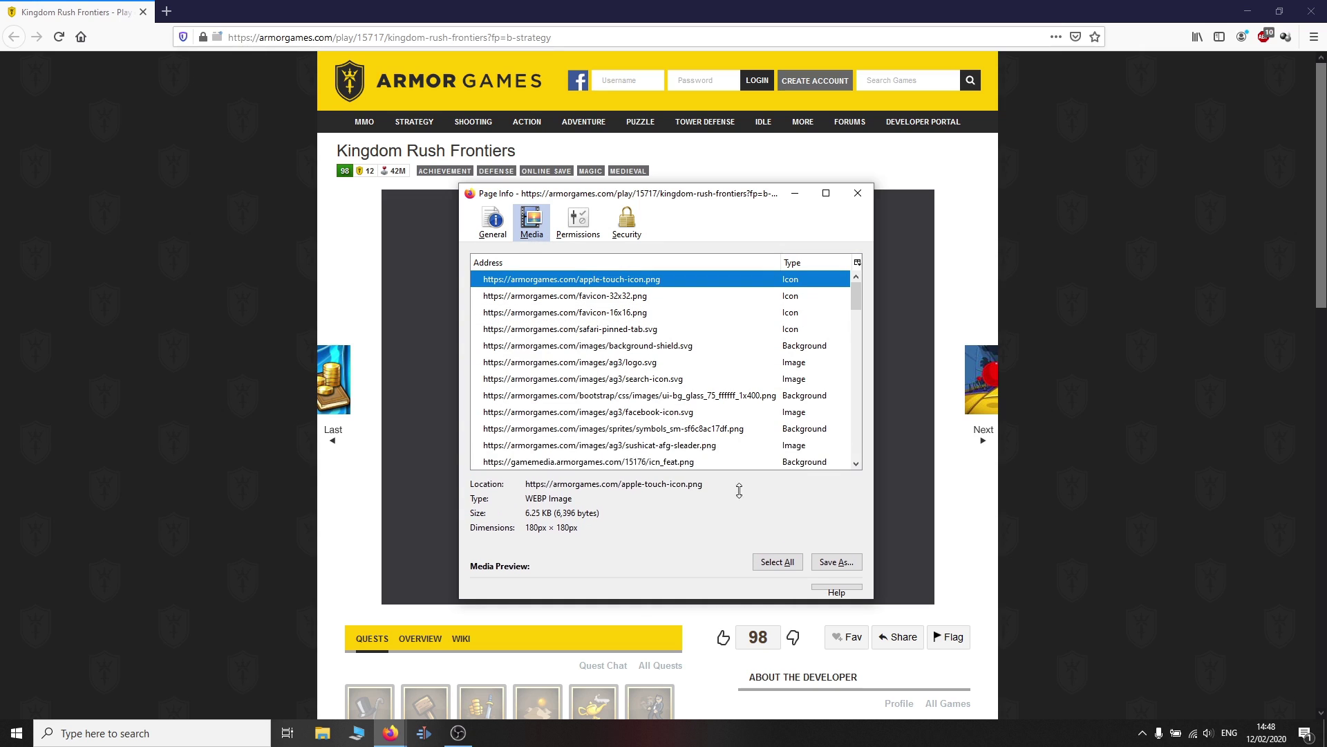
pyautogui.click(731, 242)
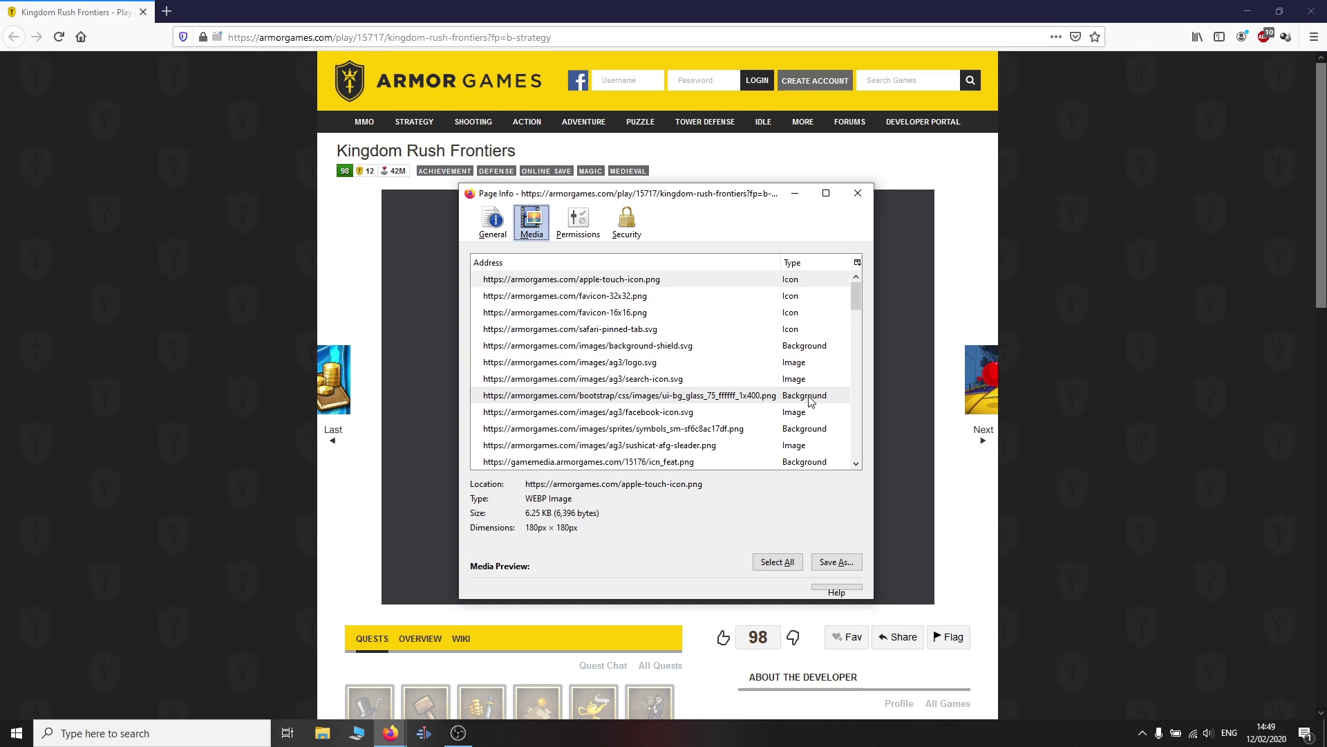
pyautogui.scroll(-2, 808, 400)
pyautogui.scroll(-2, 819, 390)
pyautogui.scroll(-1, 866, 372)
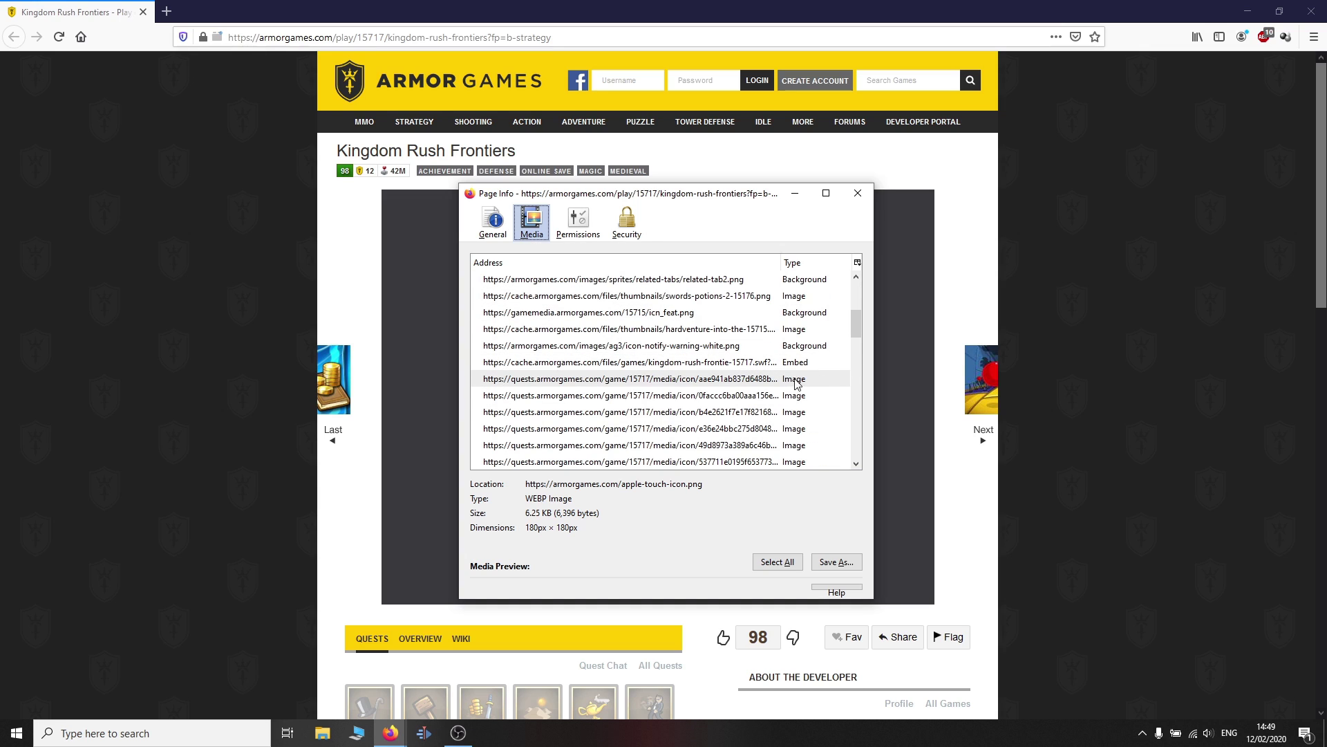
pyautogui.click(804, 365)
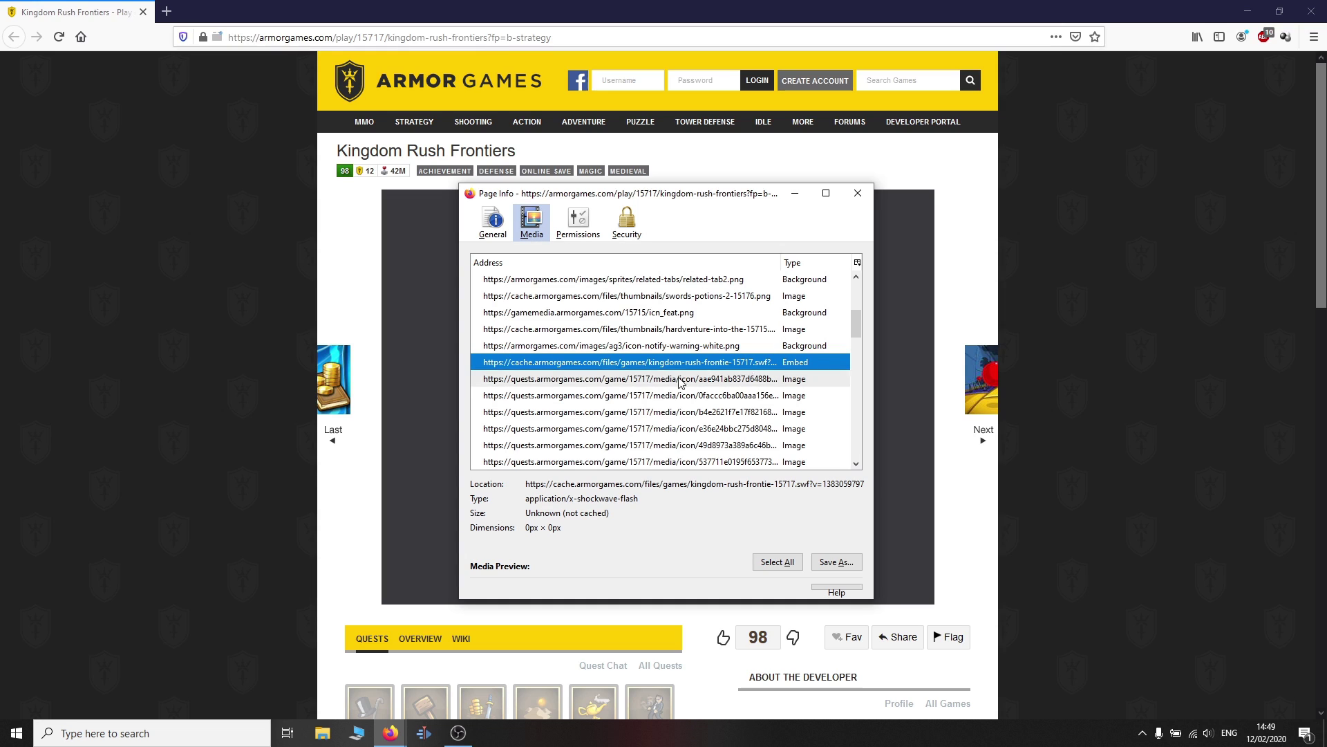
pyautogui.rightClick(701, 369)
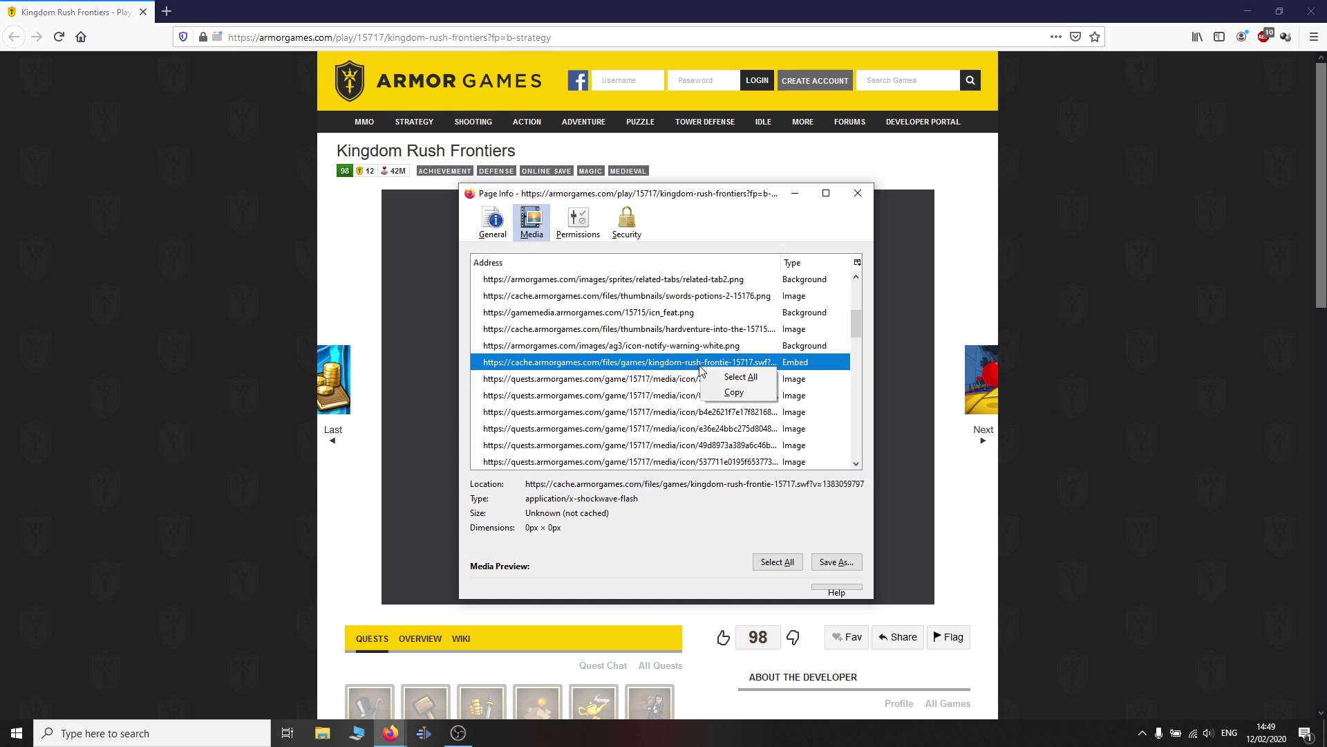
pyautogui.click(734, 392)
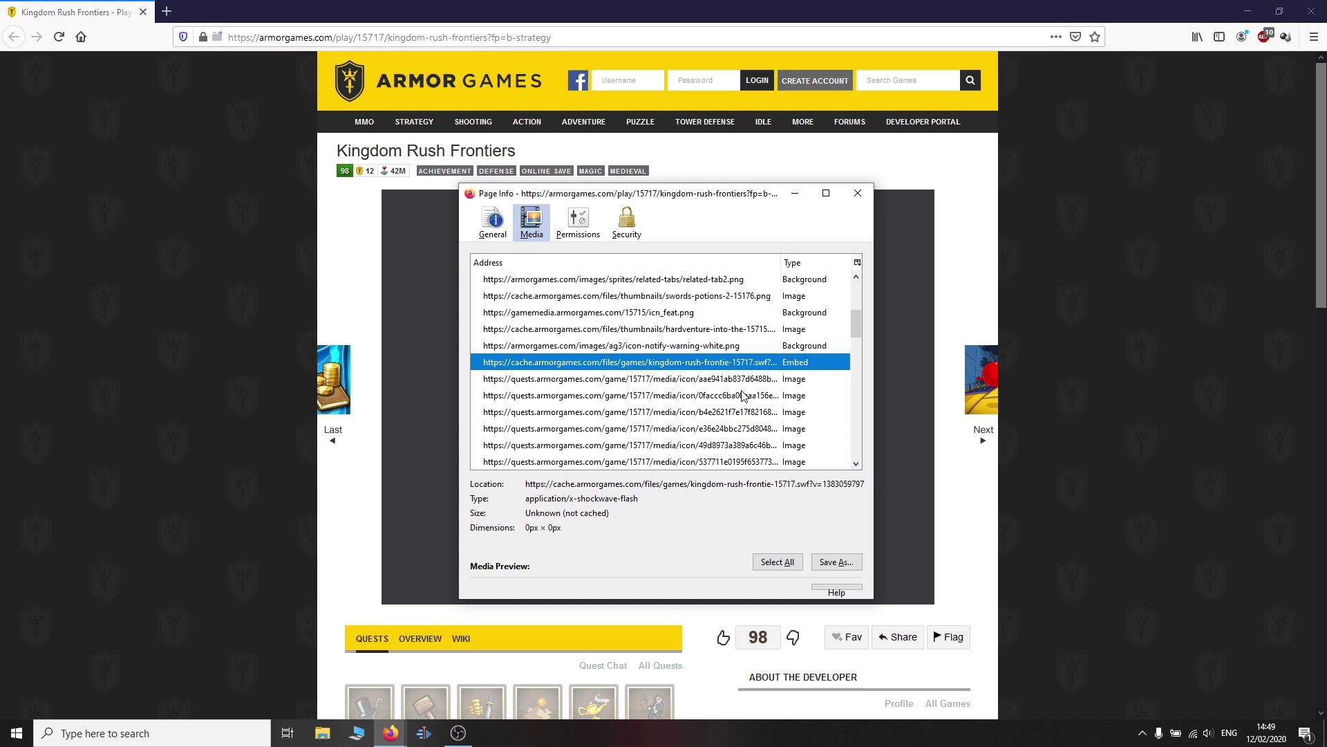
# Step: Load the copied SWF address in a new tab, then return to the game page tab
pyautogui.click(169, 13)
pyautogui.rightClick(249, 38)
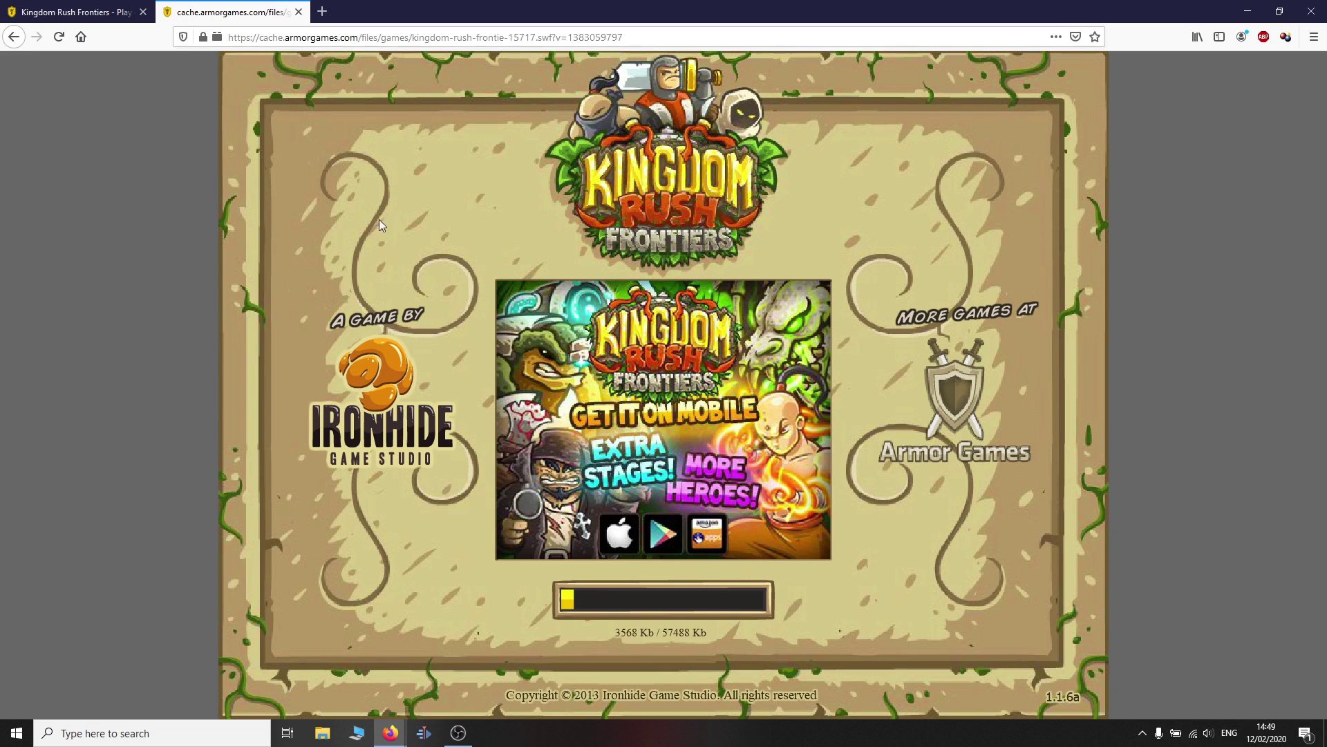
pyautogui.click(72, 7)
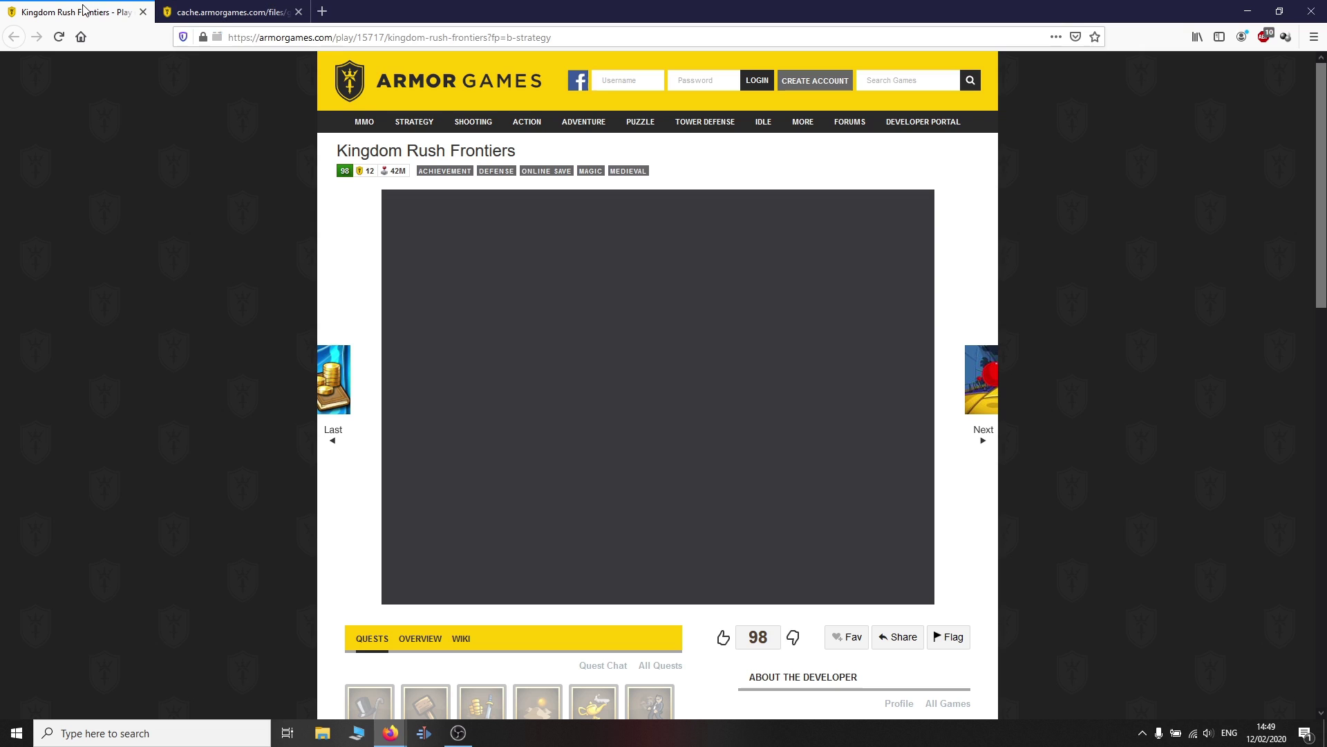
# Step: Go fullscreen and bring the cache.armorgames.com game loader tab to the front
pyautogui.press('F11')
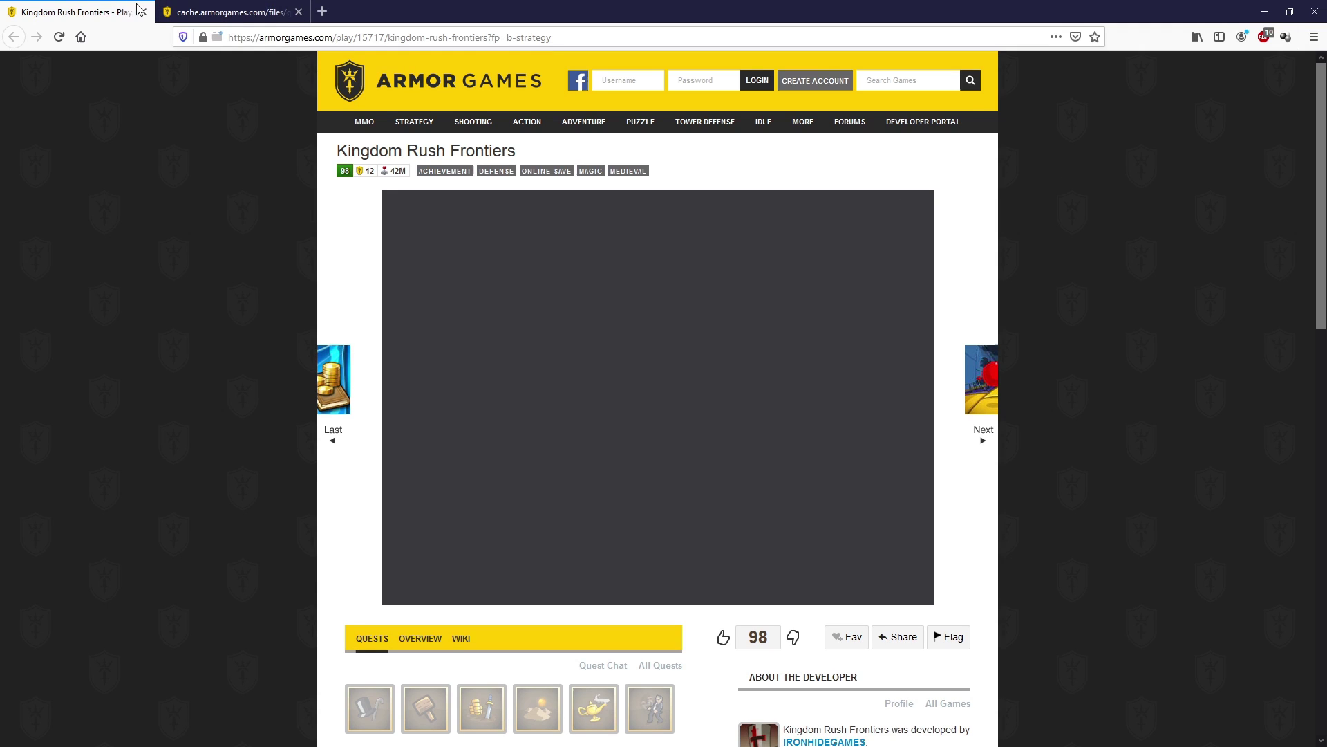
pyautogui.click(228, 11)
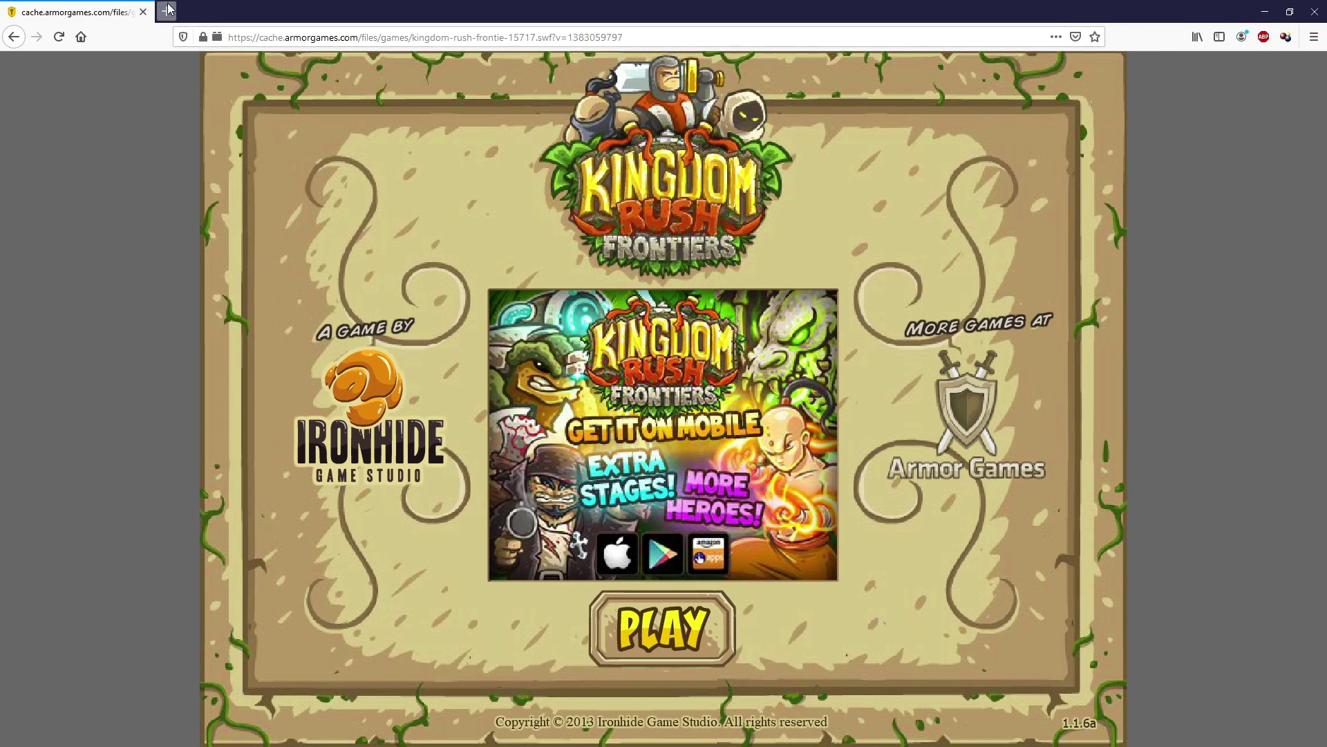
# Step: Close the cache.armorgames.com tab, then enter and exit fullscreen with F11
pyautogui.click(168, 10)
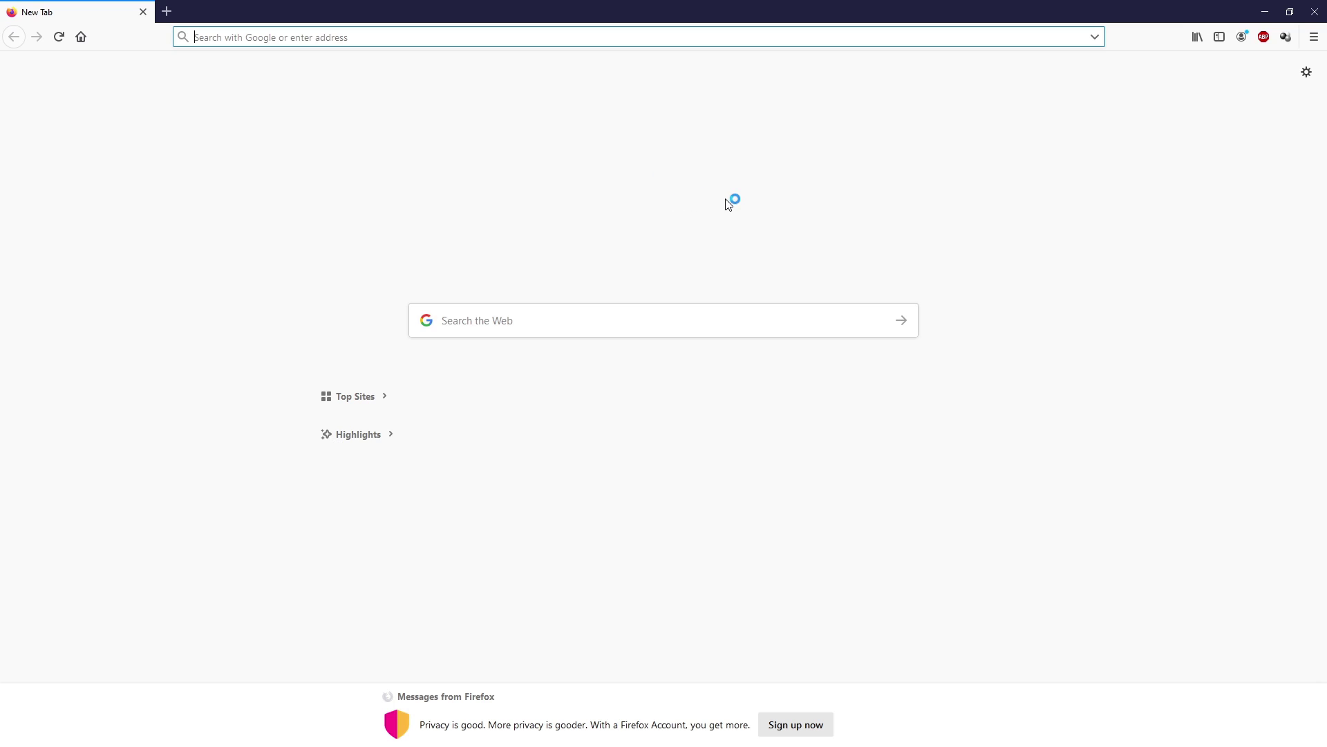
pyautogui.press('F11')
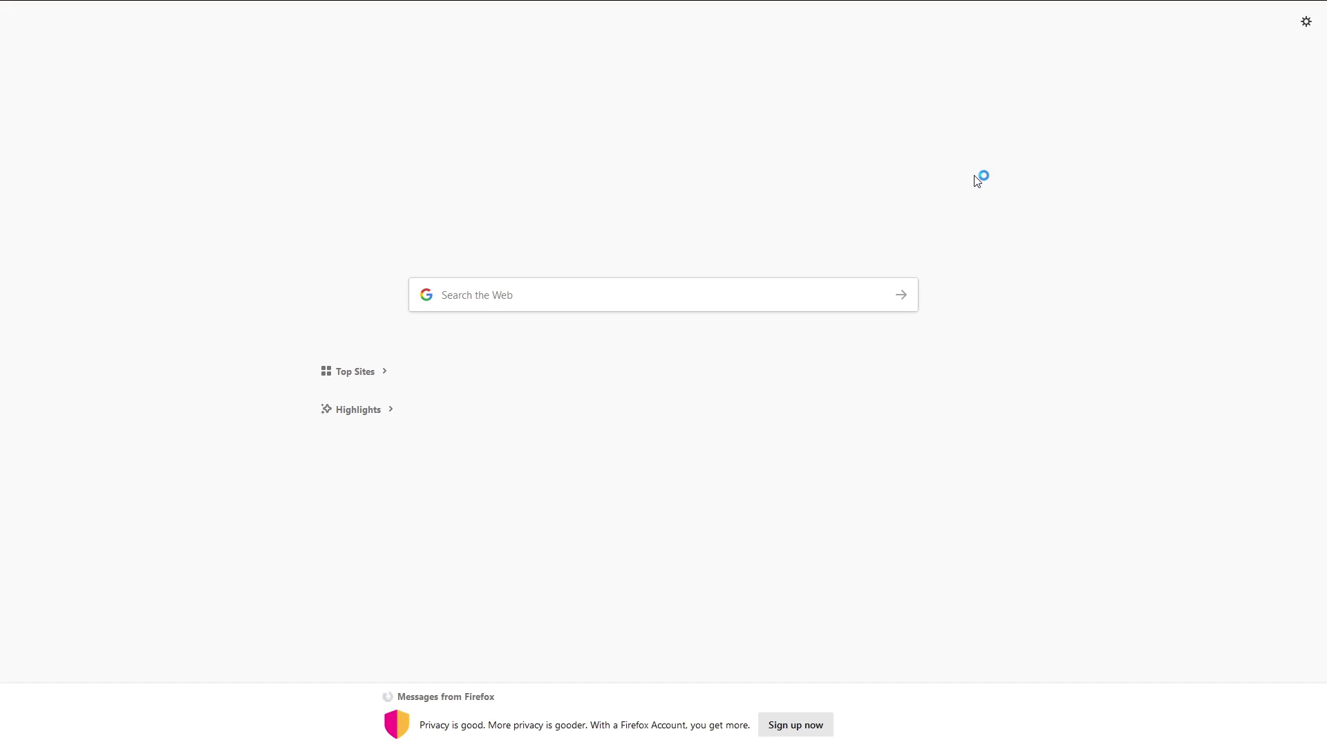
pyautogui.press('F11')
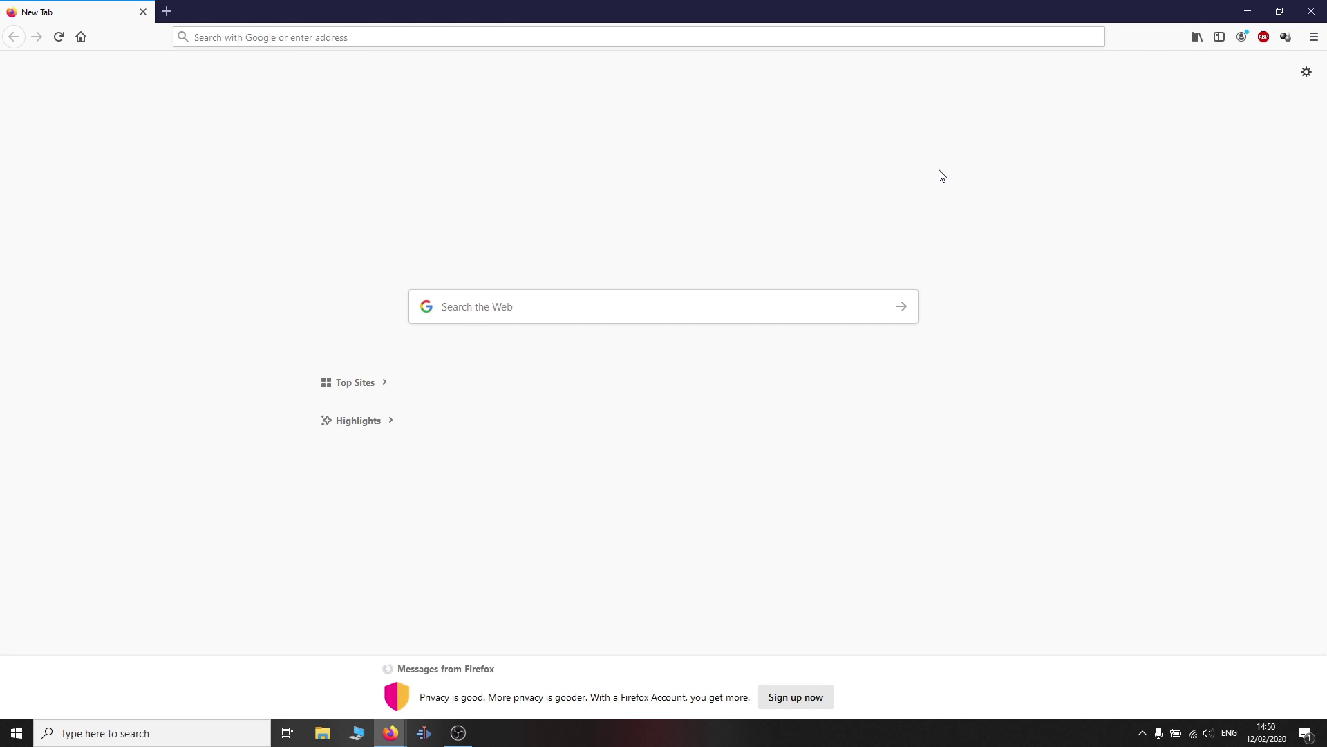